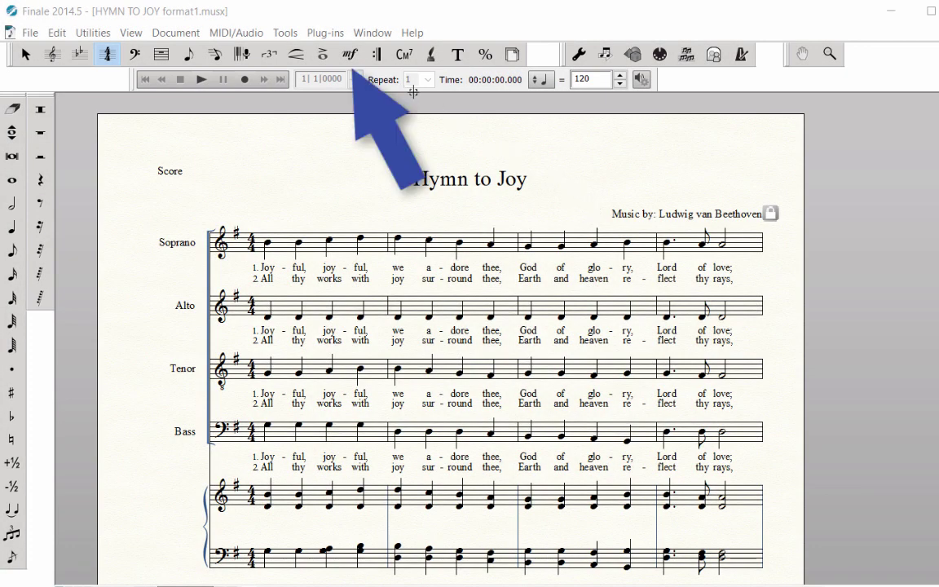
Switch to the Expression tool for adding dynamics to the score.
left_click(351, 55)
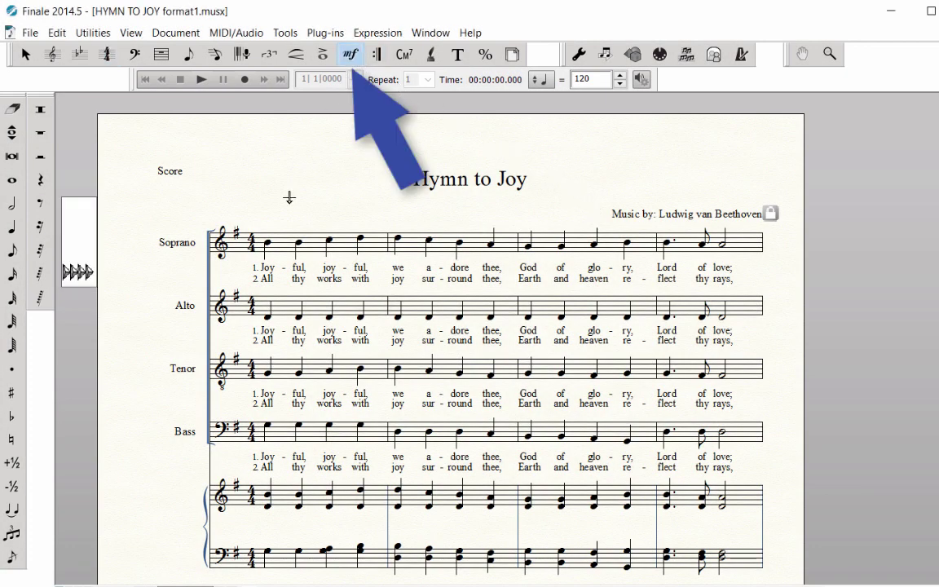
For the first Soprano note, browse Dynamics, Tempo Marks, Tempo Alterations, Expressive Text, Technique Text and Rehearsal Marks, then cancel.
double_click(266, 243)
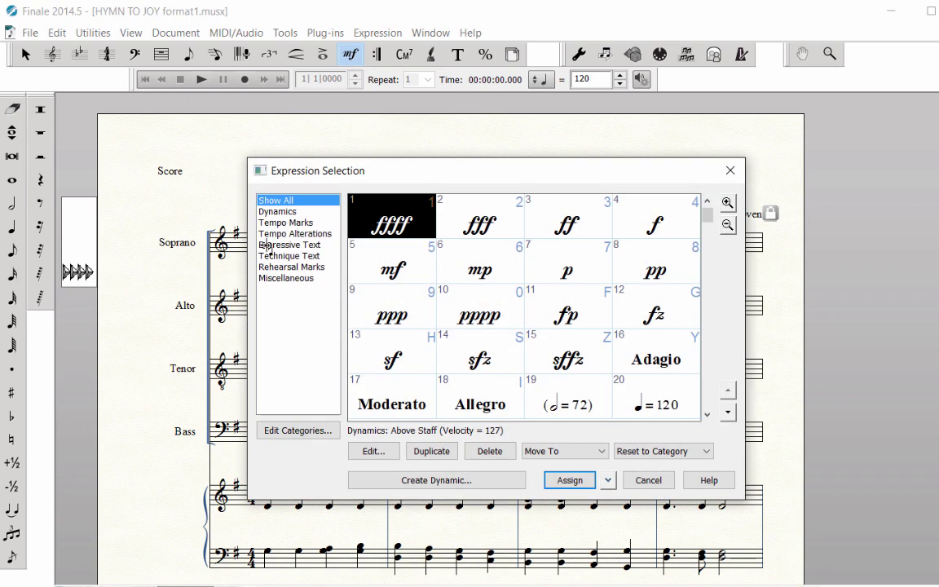
left_click(306, 212)
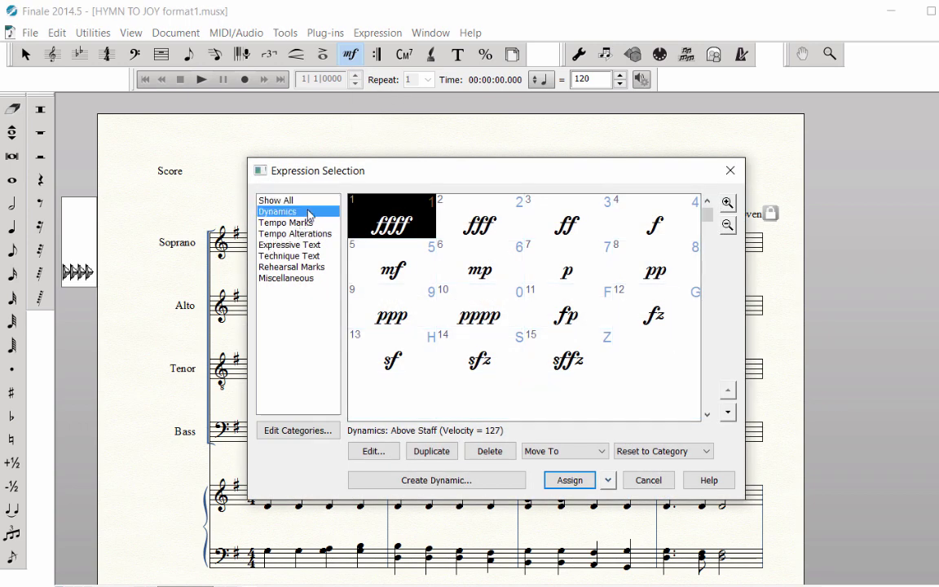
left_click(319, 226)
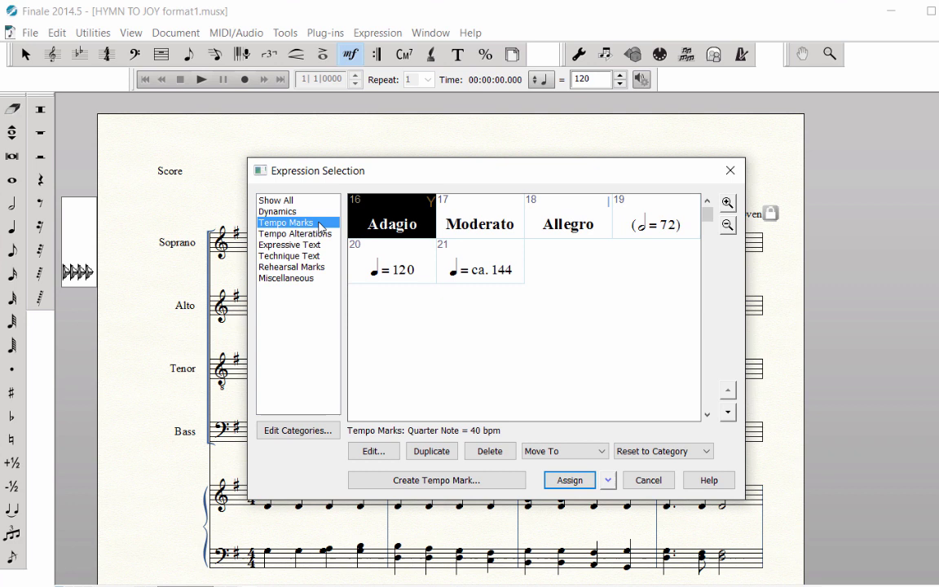
left_click(333, 237)
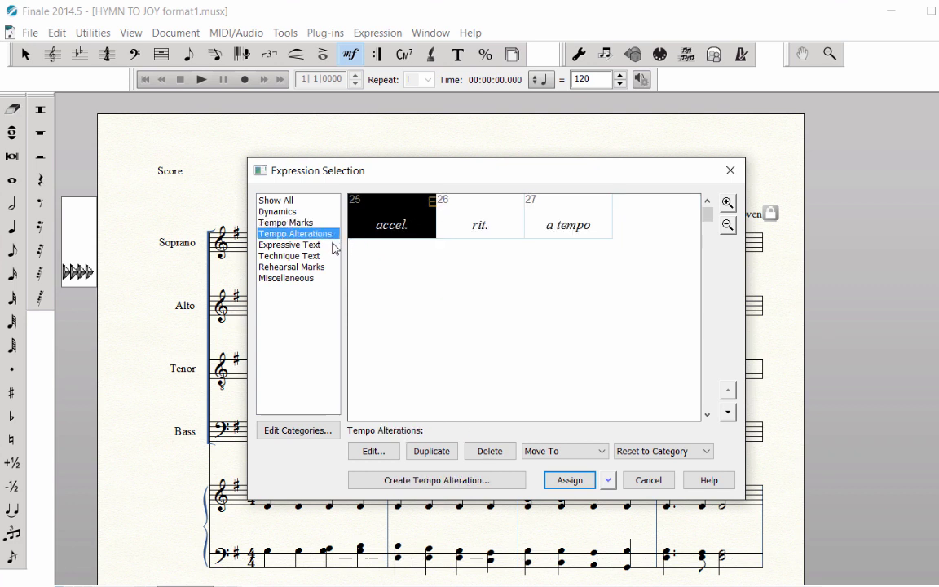
left_click(332, 246)
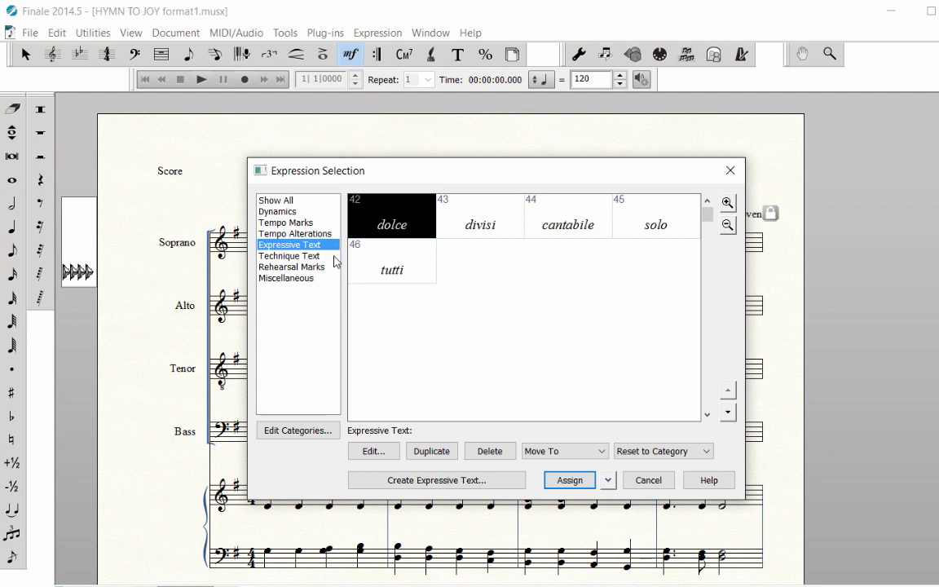
left_click(334, 257)
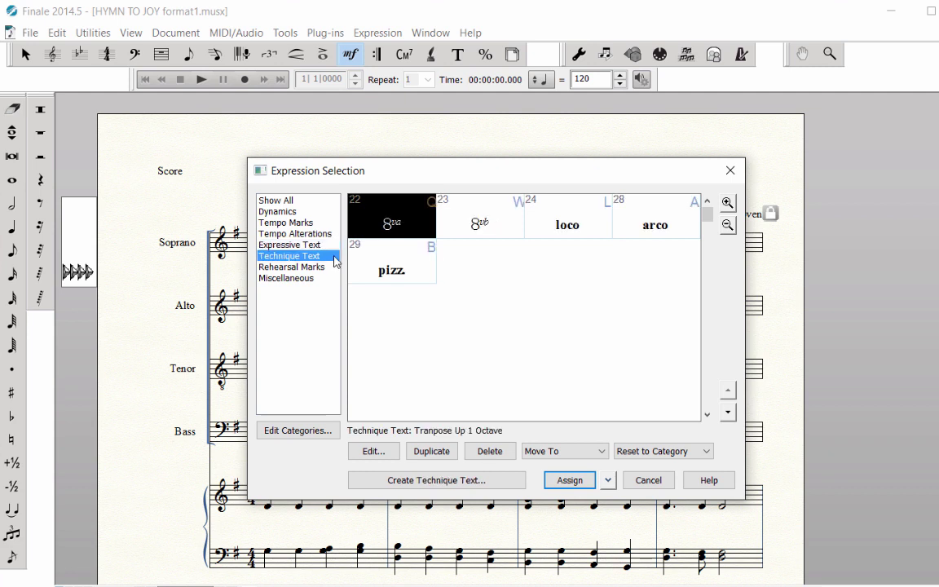
left_click(331, 268)
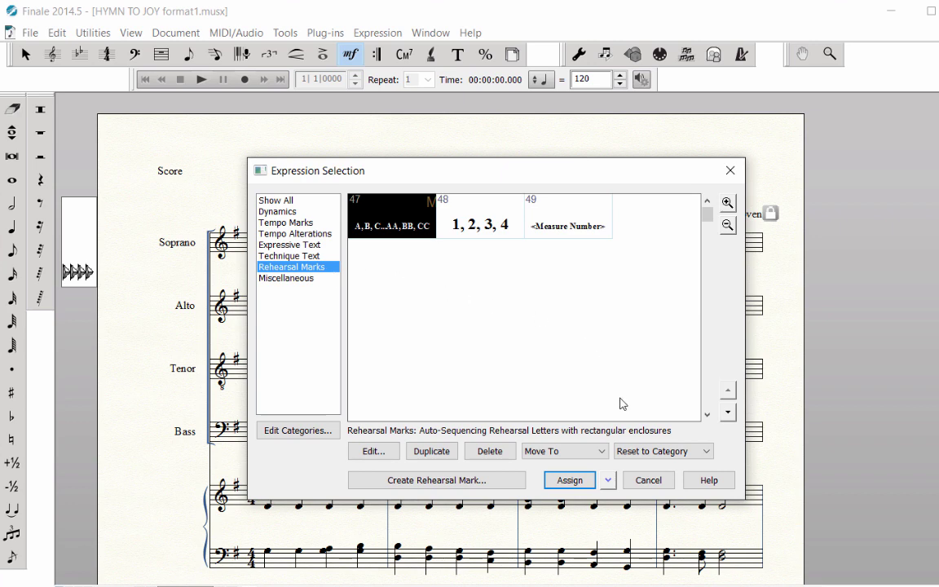
left_click(650, 480)
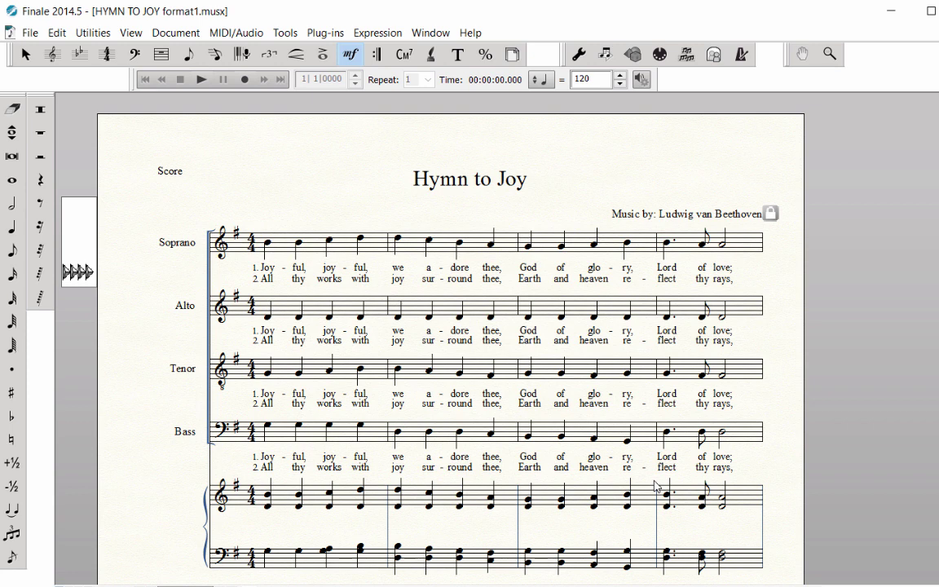
key("Escape")
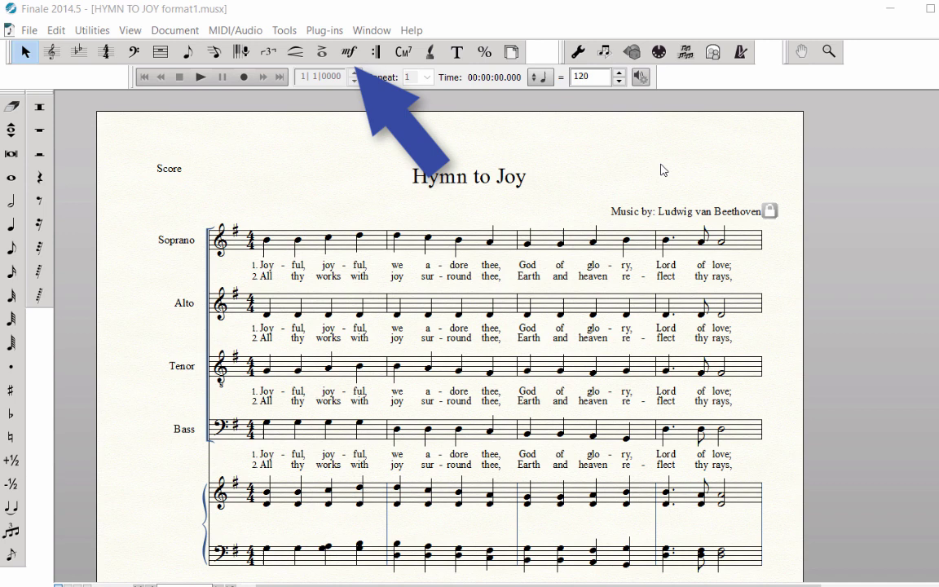
left_click(352, 53)
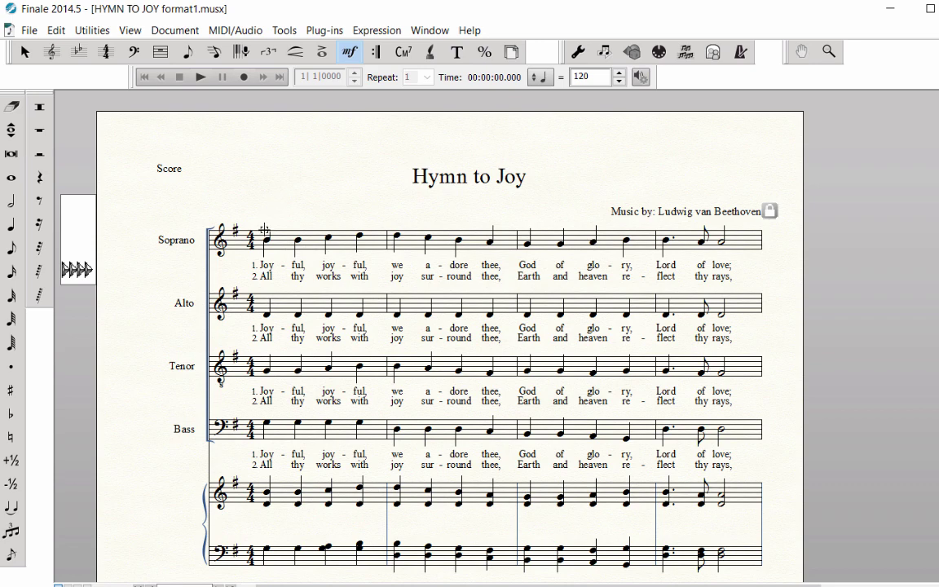
Pick the f dynamic for the first Soprano note and use Assign To All Staves.
double_click(265, 240)
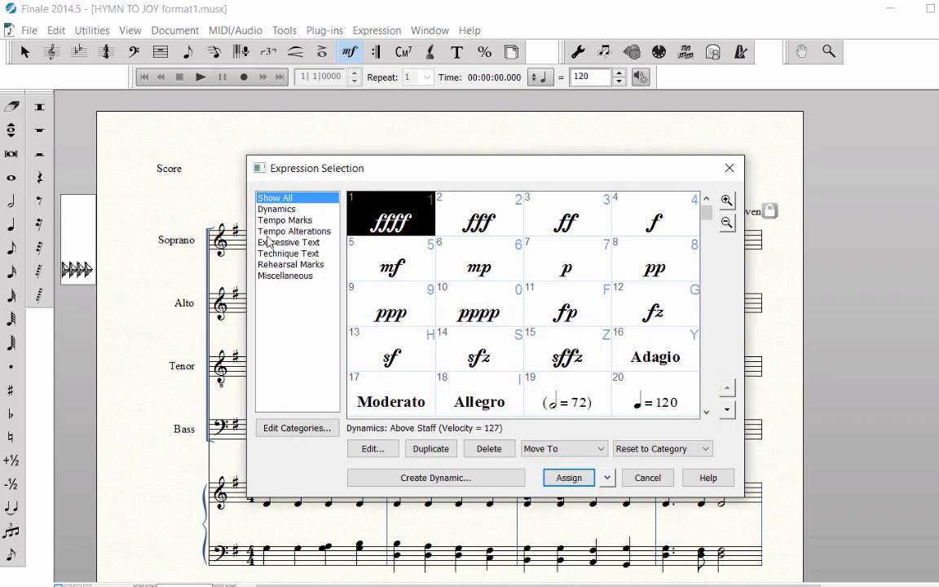
left_click(304, 210)
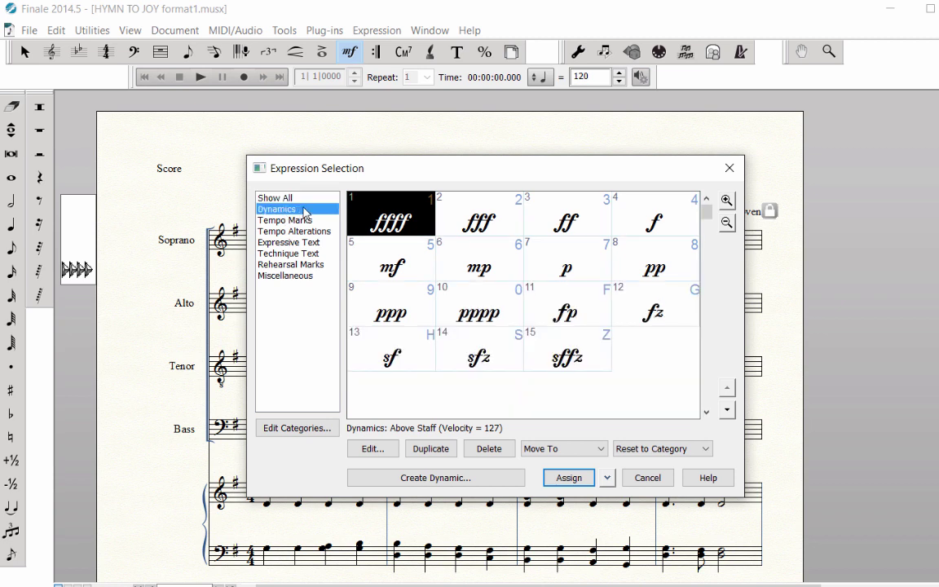
left_click(672, 221)
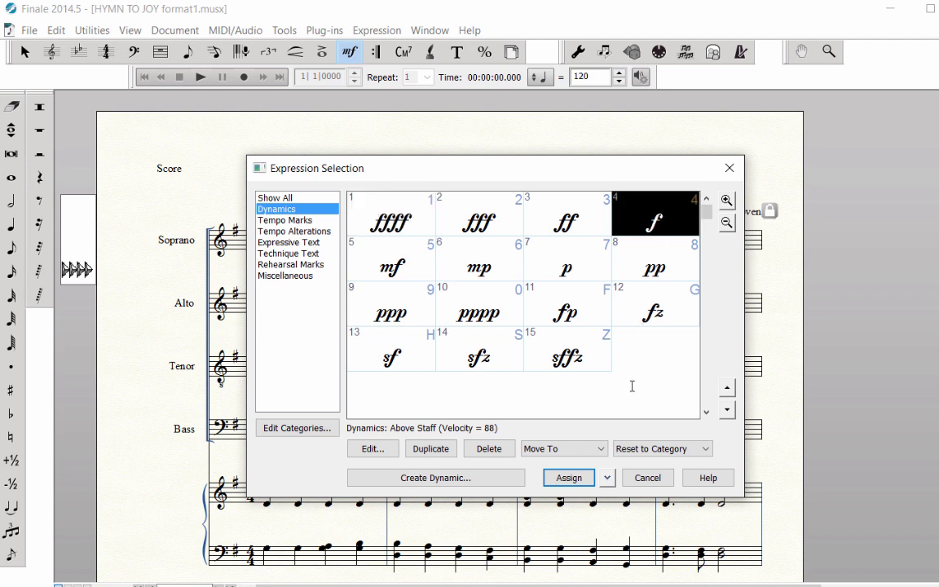
left_click(608, 478)
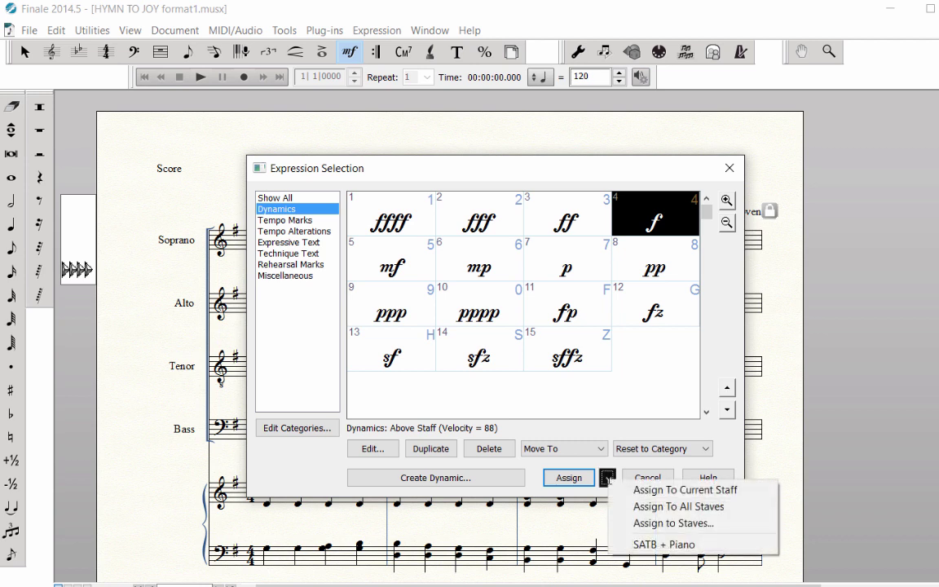
left_click(653, 507)
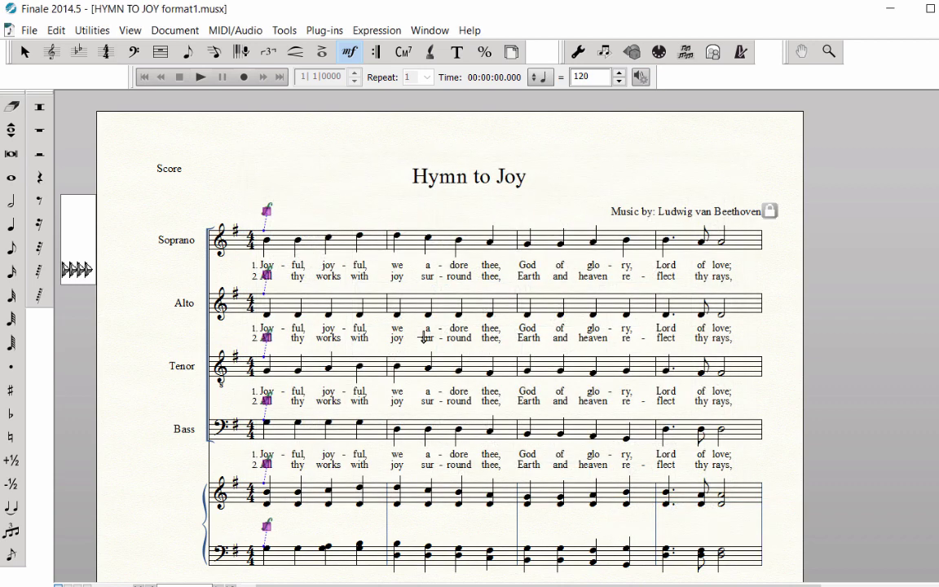
left_click(319, 185)
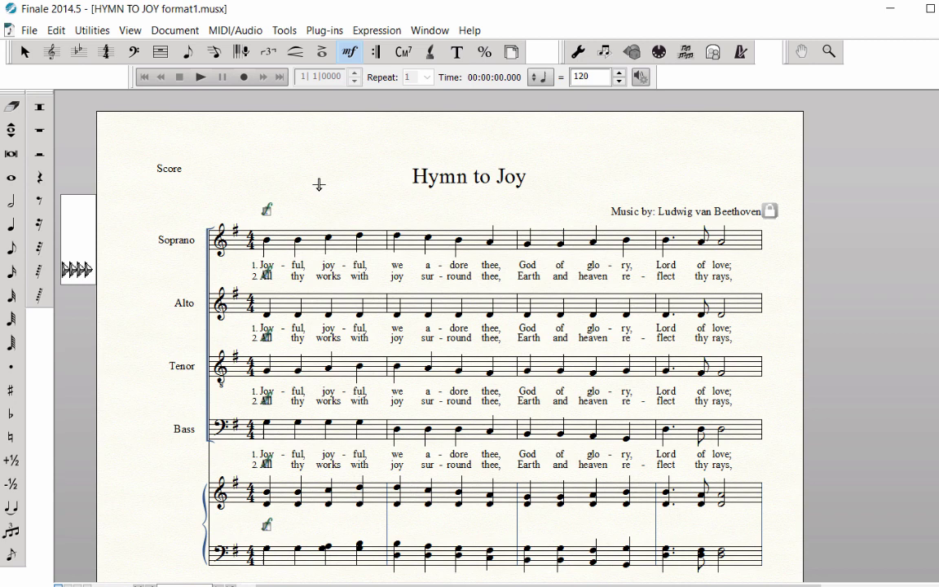
Undo the forte markings and marquee-select measure 1 from Soprano through the piano staff.
key("ctrl+z")
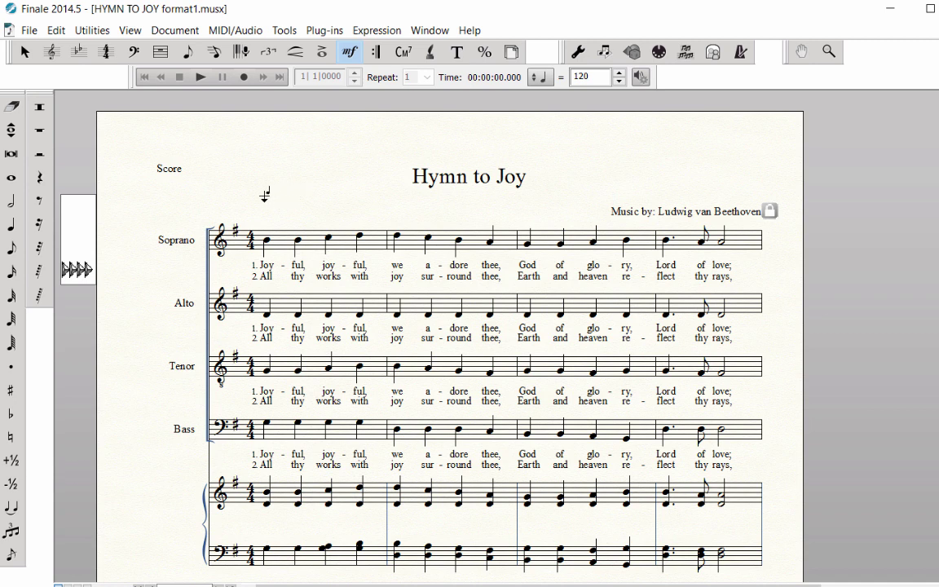
left_click_drag(257, 200, 282, 523)
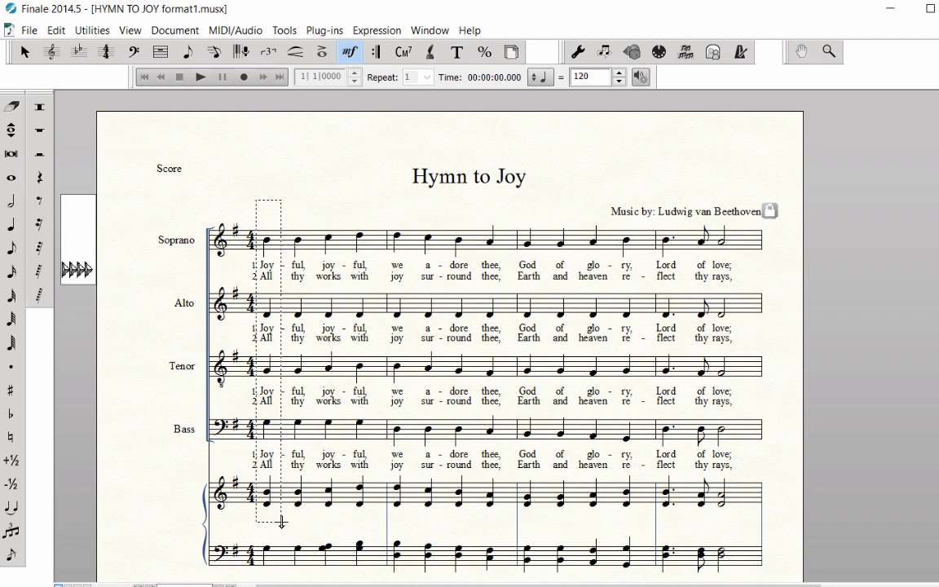
left_click_drag(281, 523, 277, 517)
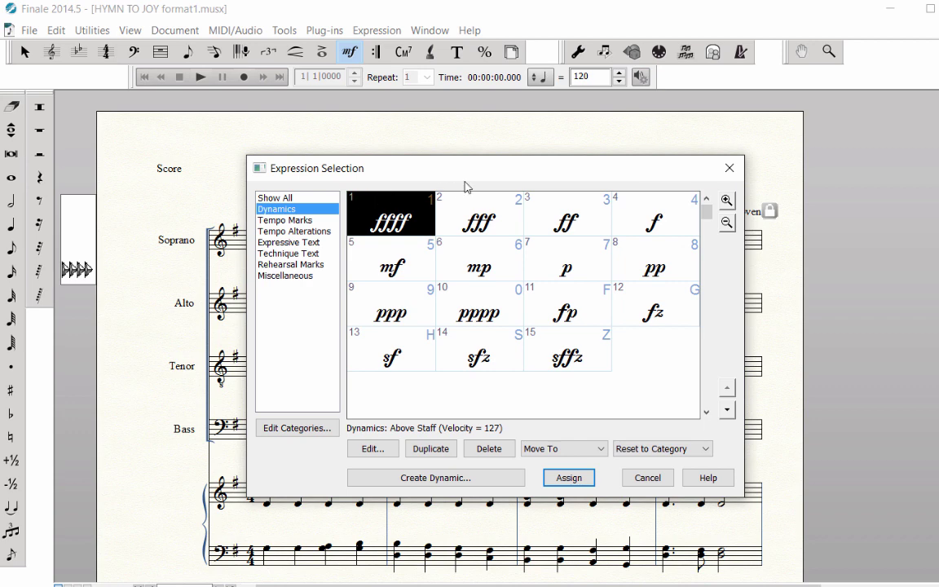
Choose the f dynamic and assign it to measure 1 on the selected staves.
left_click(616, 212)
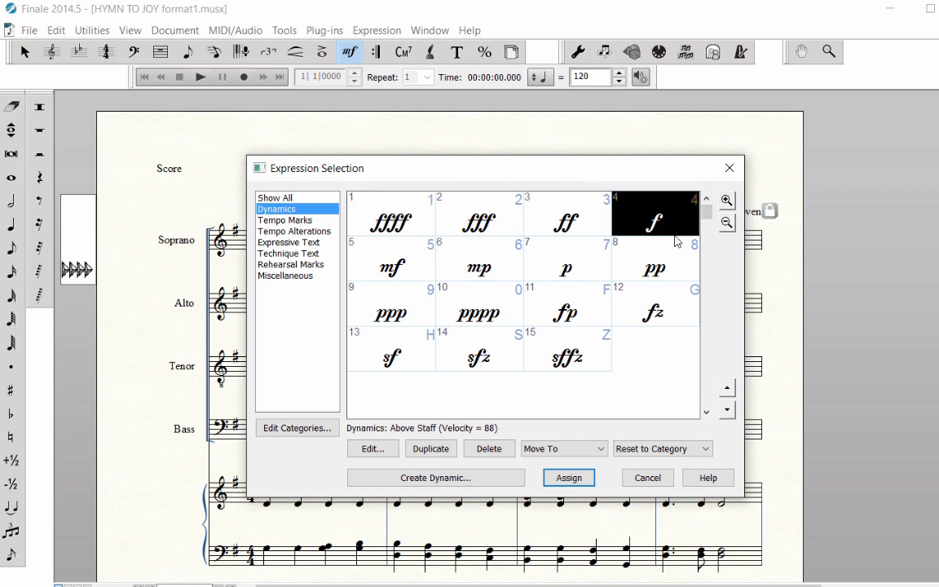
left_click(576, 480)
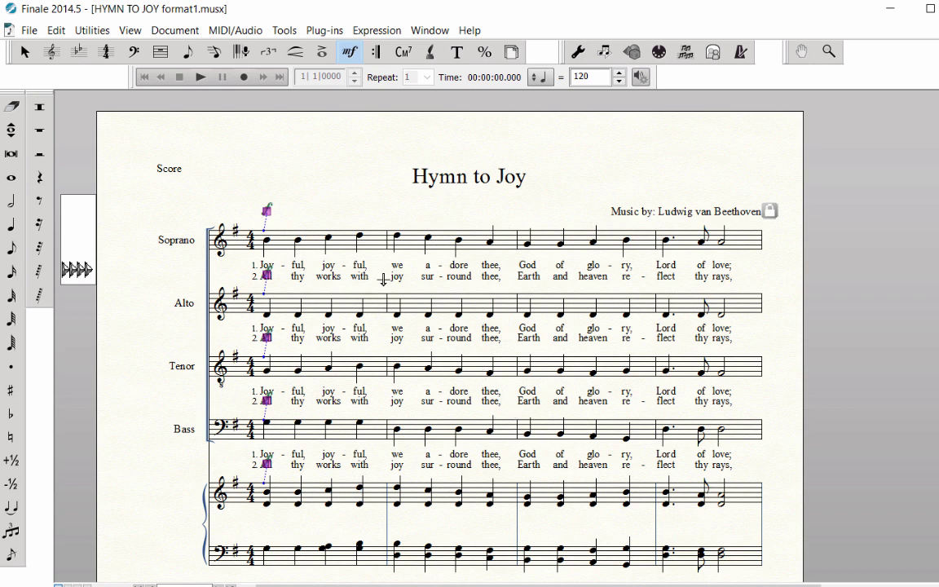
Drag the vocal f markings above the first notes and the piano f between the piano staves.
left_click_drag(282, 209, 258, 223)
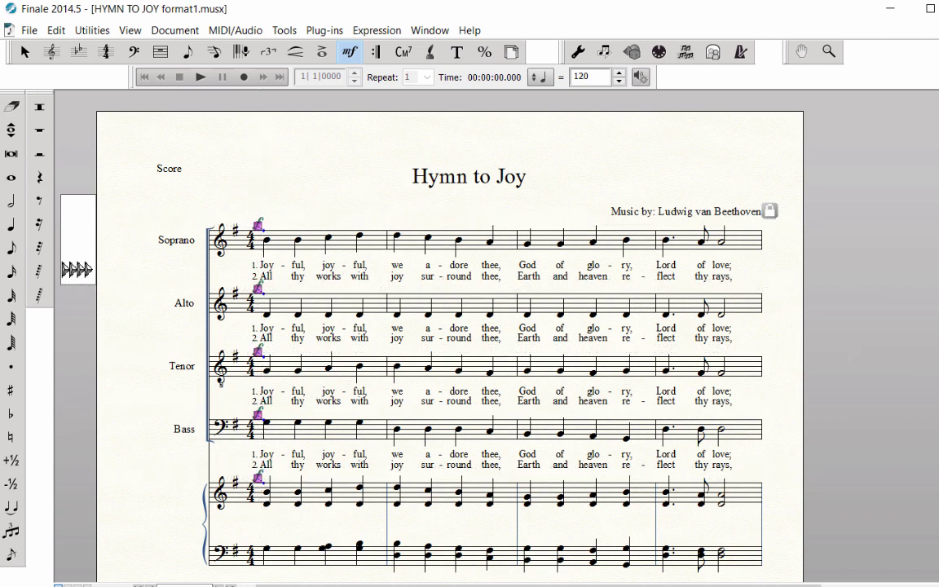
left_click(140, 397)
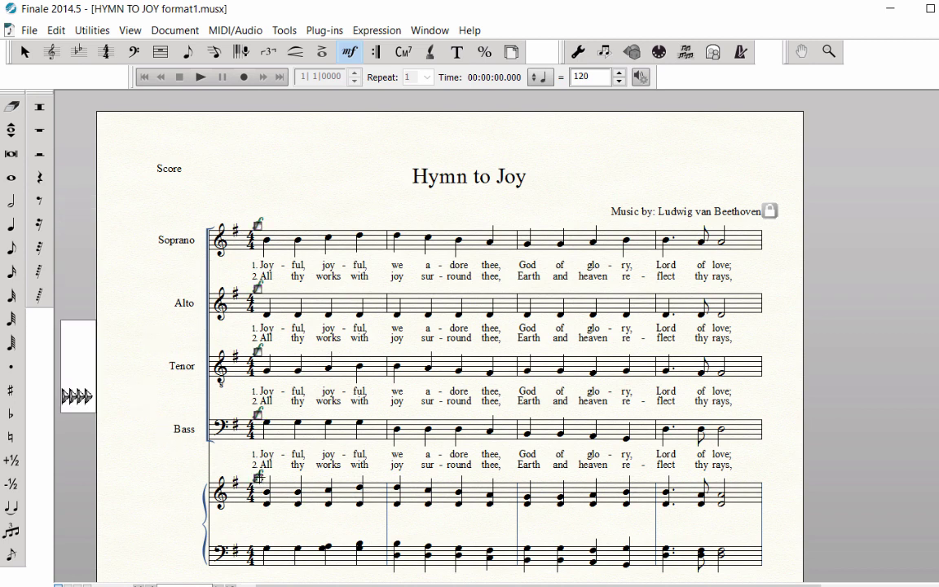
left_click_drag(257, 477, 255, 524)
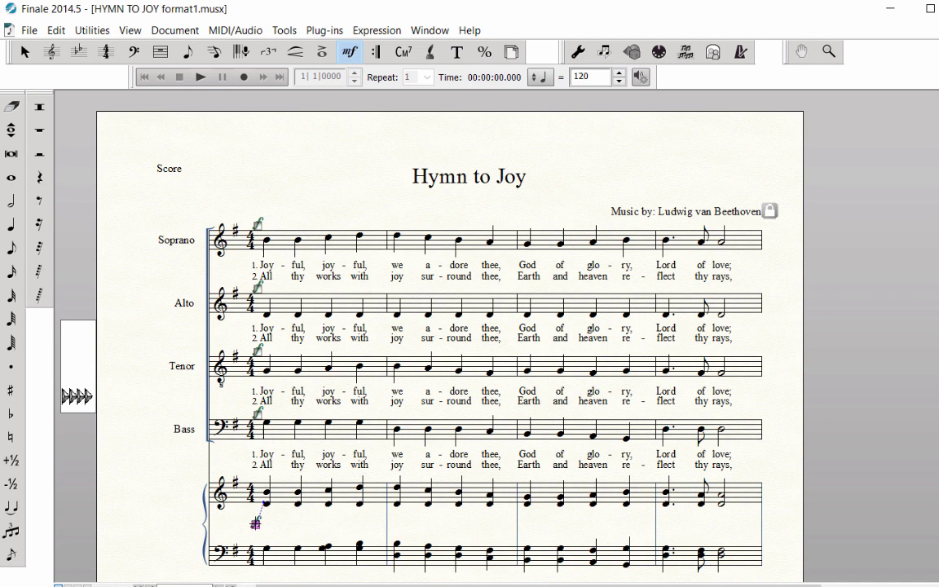
left_click(173, 491)
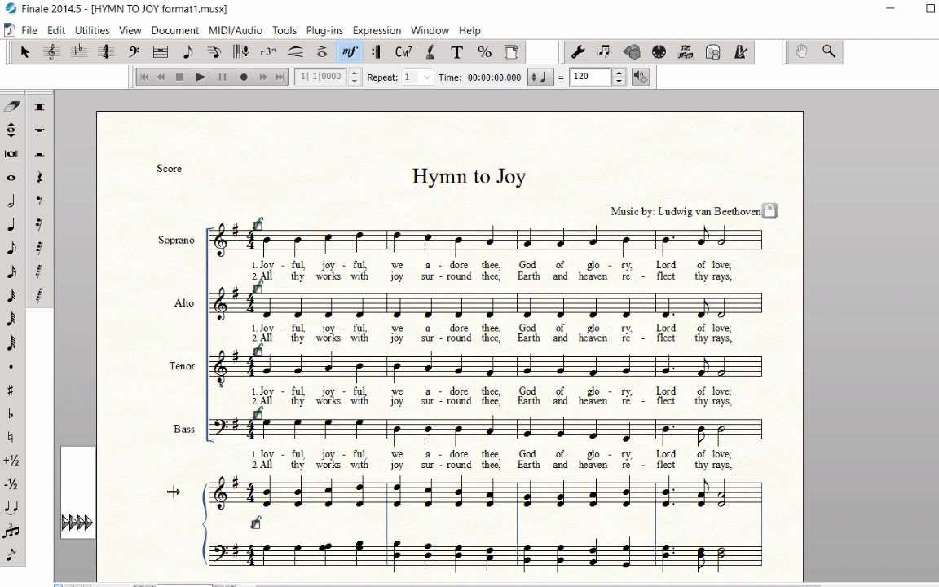
left_click(25, 53)
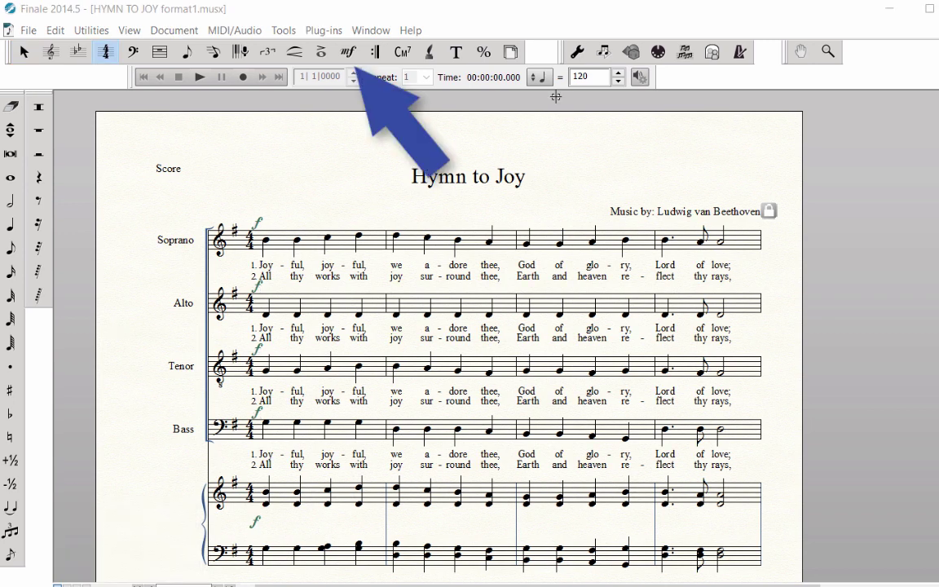
Reopen Expression Selection on measure 1 with the Expression Tool and cancel without changes.
left_click(345, 54)
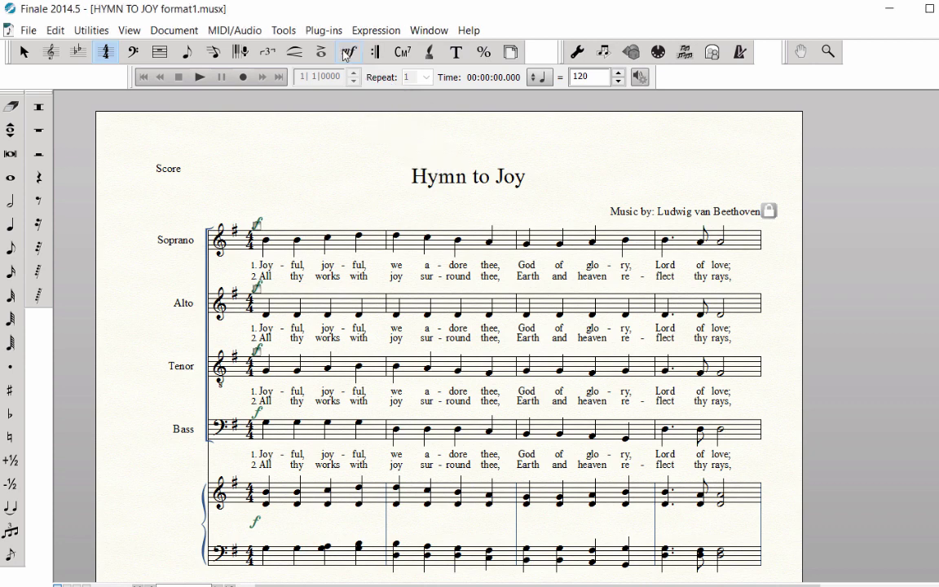
double_click(298, 241)
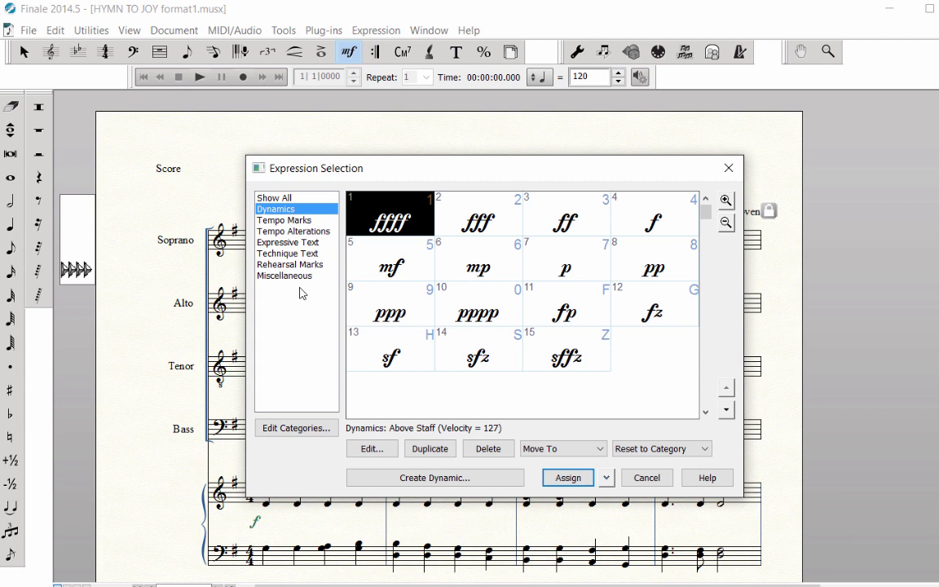
left_click(647, 479)
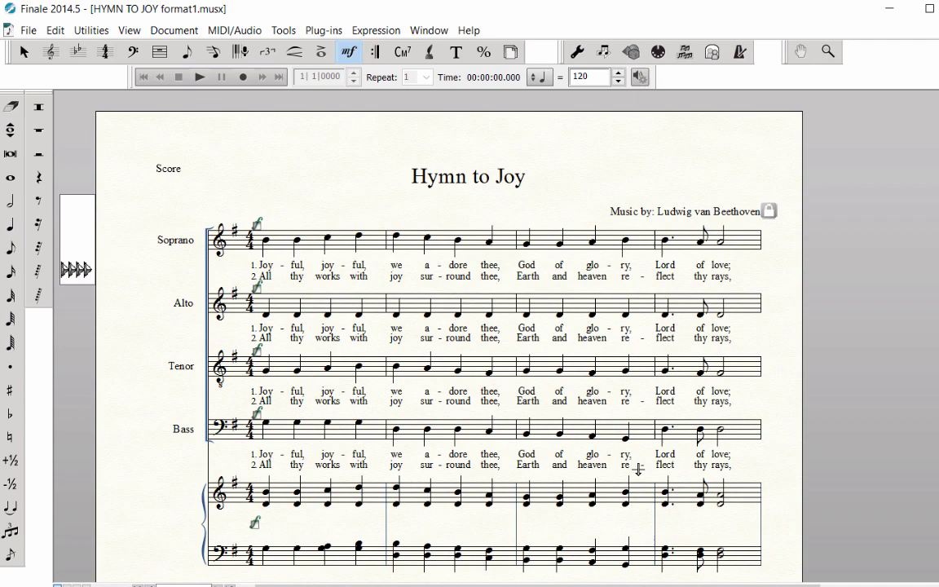
Scroll down to the second system beginning at measure 5.
scroll(639, 470, "down", 5)
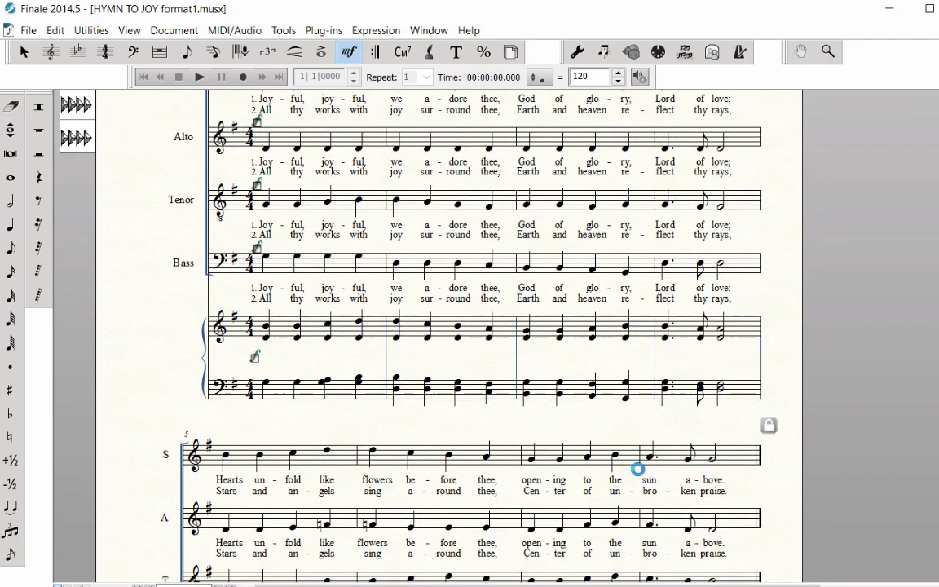
scroll(638, 470, "down", 3)
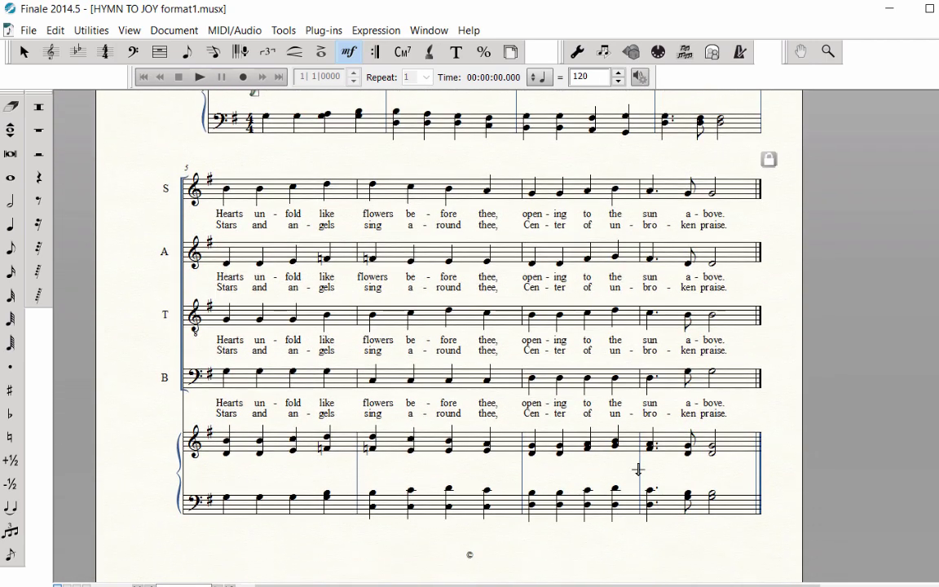
scroll(639, 469, "down", 1)
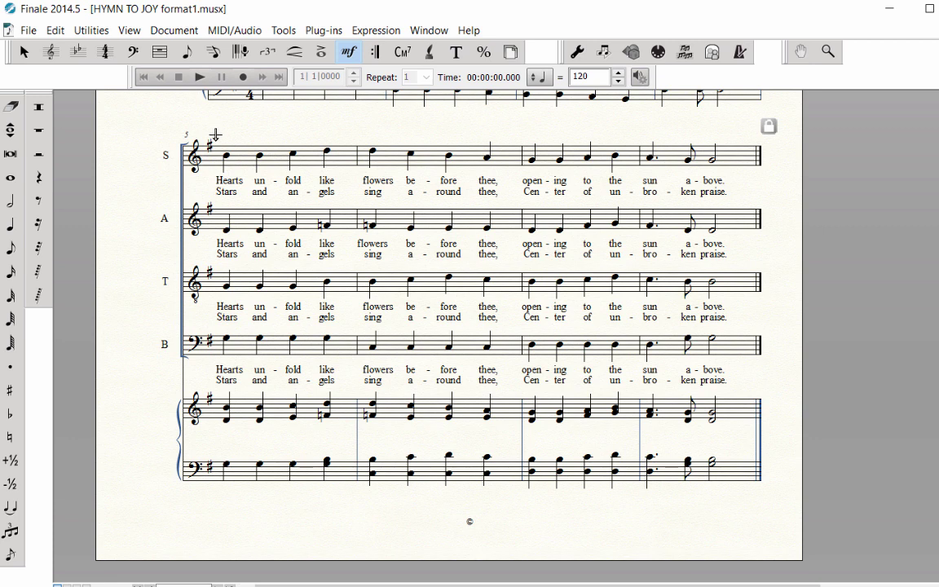
Add mf to beat 1 of measure 5 on all staves, above vocal notes and between piano staves.
left_click_drag(217, 136, 238, 443)
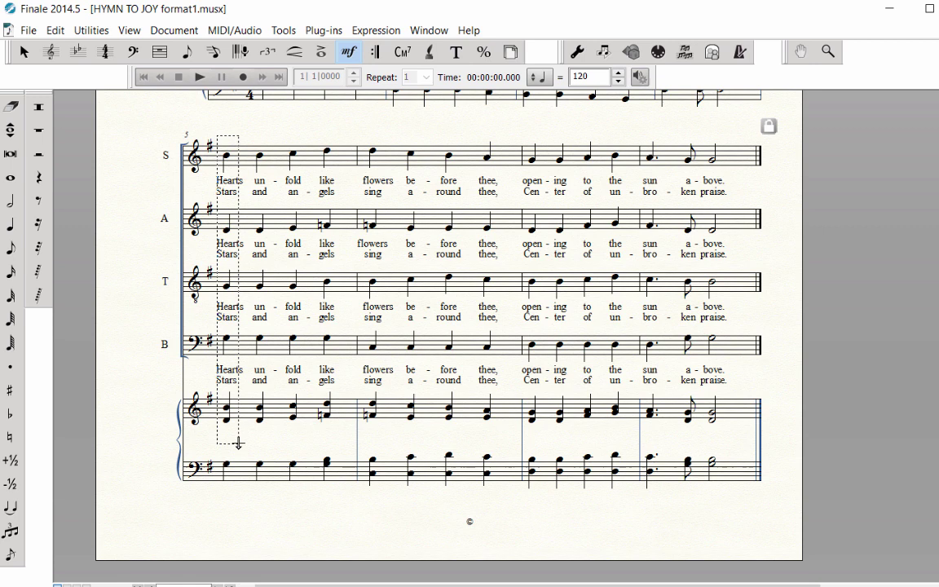
key("4")
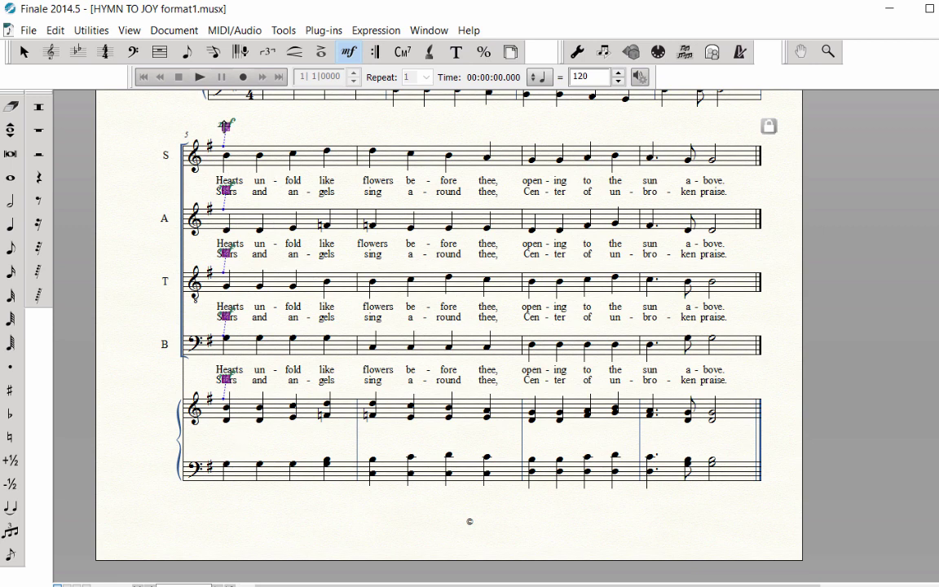
left_click_drag(226, 125, 222, 141)
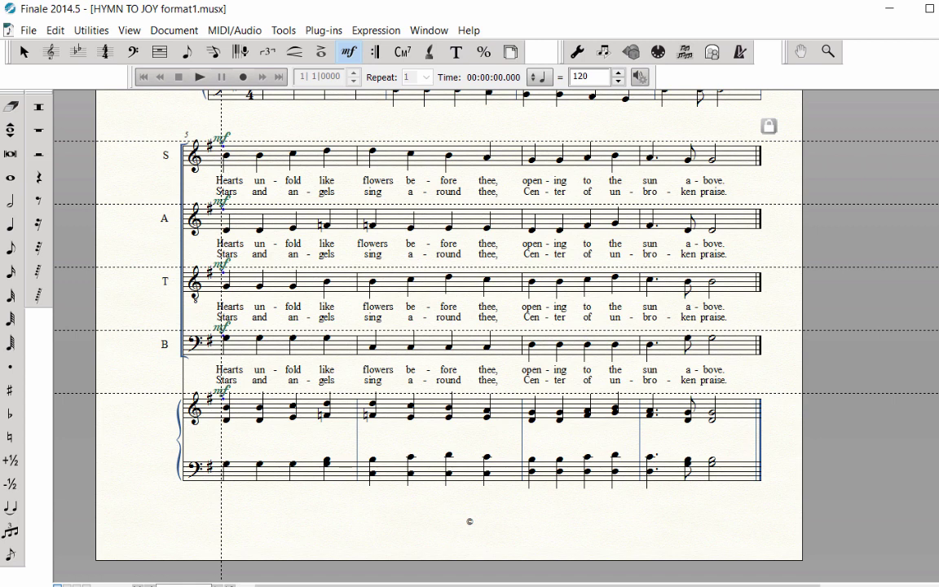
left_click_drag(222, 141, 222, 141)
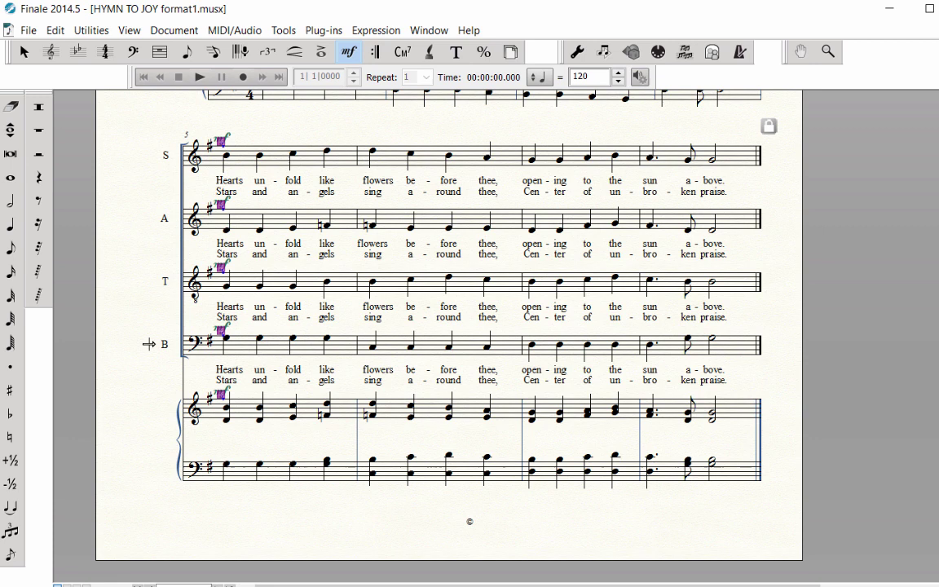
left_click(134, 316)
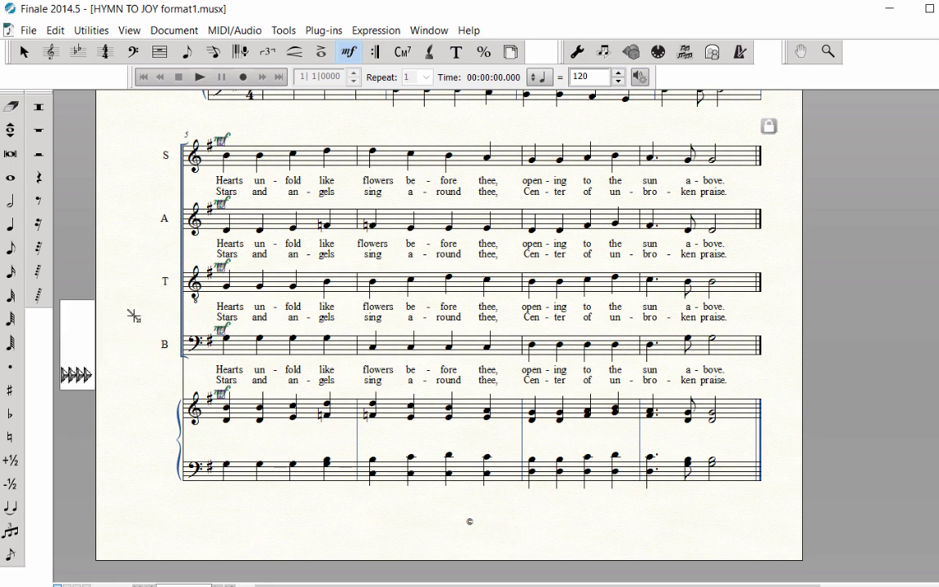
left_click_drag(218, 394, 219, 444)
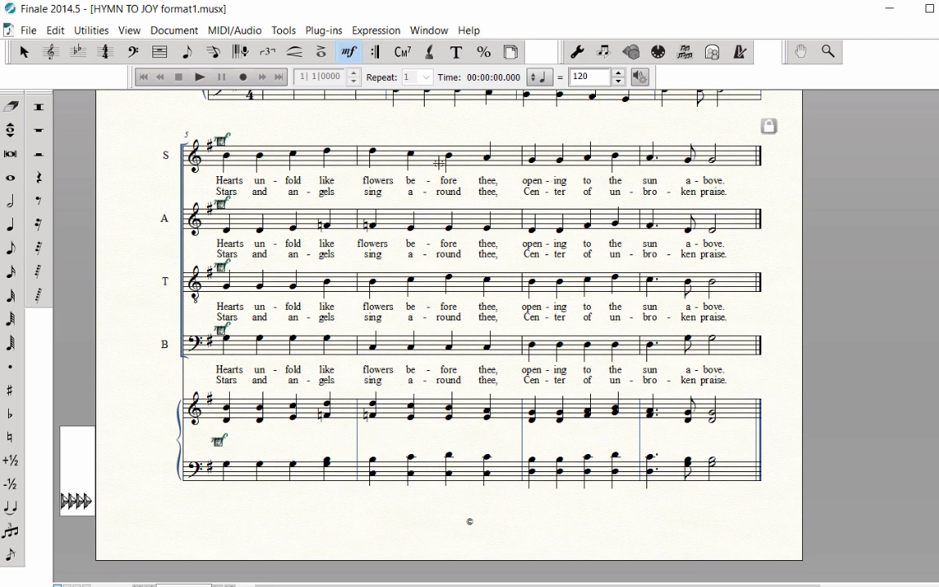
Delete the stray f and mp markings added near measure 6, keeping only measure 5's mf.
left_click(373, 152)
left_click(448, 155)
left_click_drag(475, 132, 505, 438)
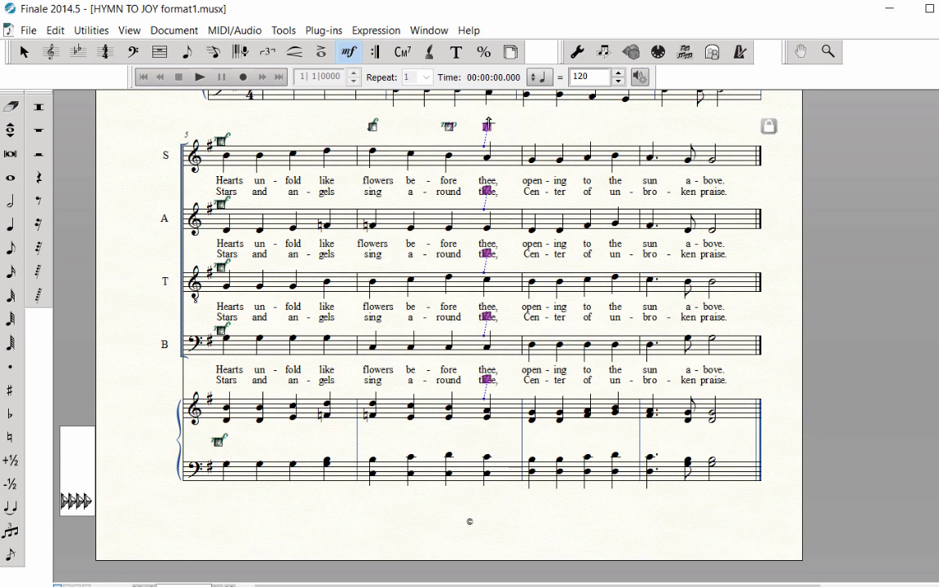
key("Delete")
left_click(449, 126)
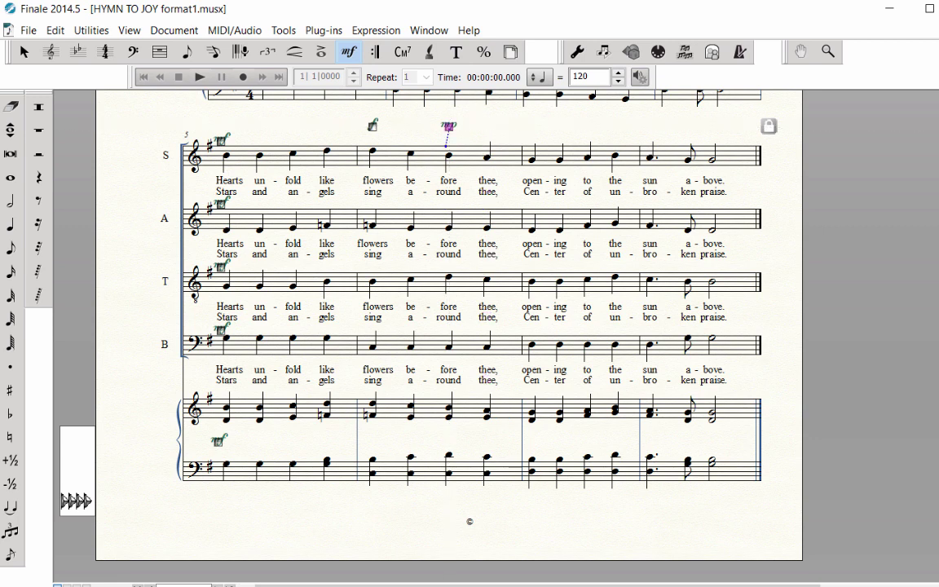
key("Delete")
left_click(373, 127)
key("Delete")
key("Escape")
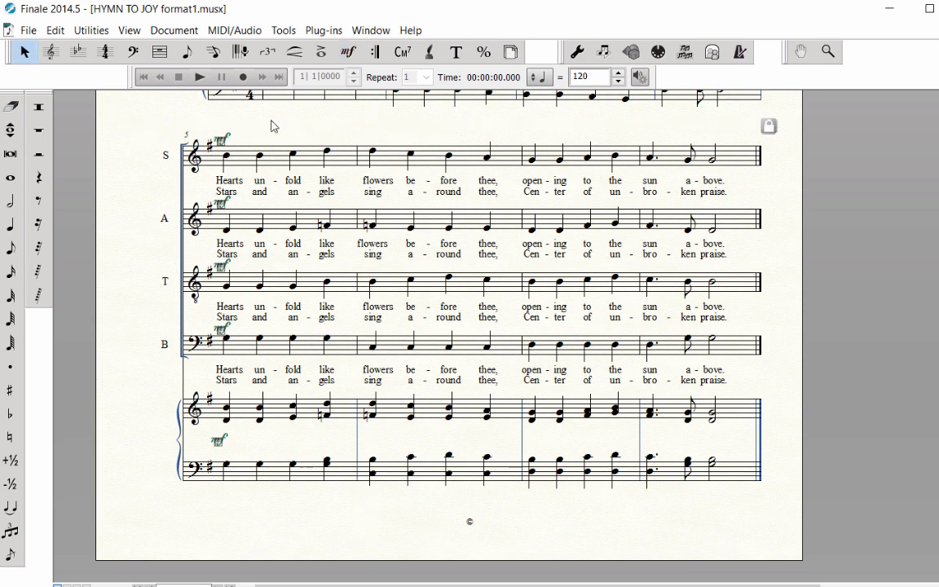